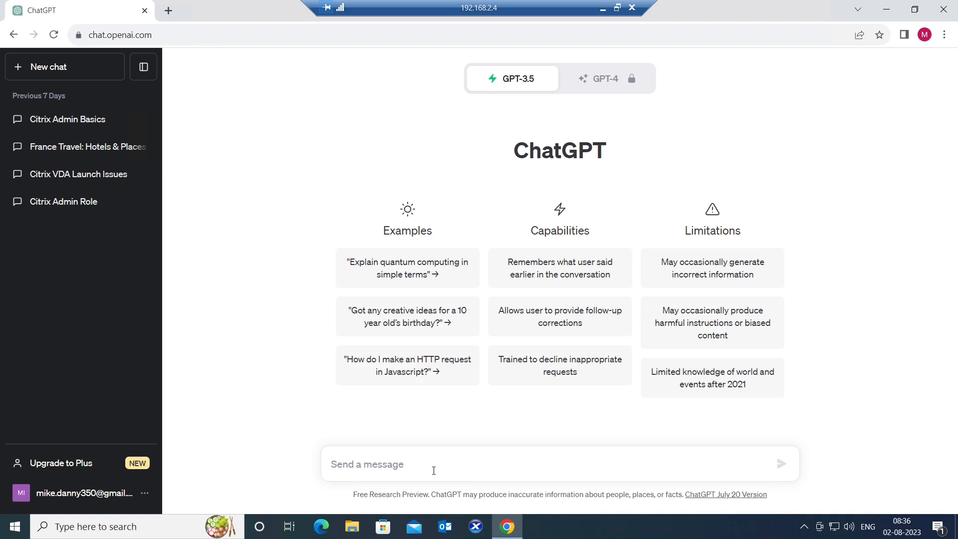
Draft the prompt "I would like to create an article for most common issues occurring in the Citrix environment." with correct spelling
{"action": "type", "text": "I would lik"}
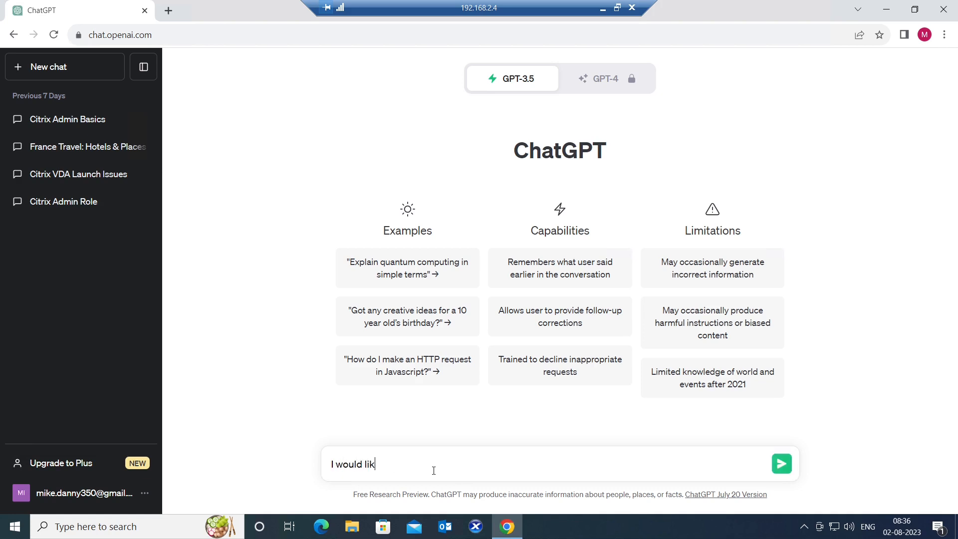
{"action": "type", "text": "e to "}
{"action": "type", "text": "c"}
{"action": "type", "text": "reate an a"}
{"action": "type", "text": "rtic"}
{"action": "type", "text": "le for "}
{"action": "type", "text": "mosr"}
{"action": "key", "text": "BackSpace"}
{"action": "key", "text": "BackSpace"}
{"action": "type", "text": "t common"}
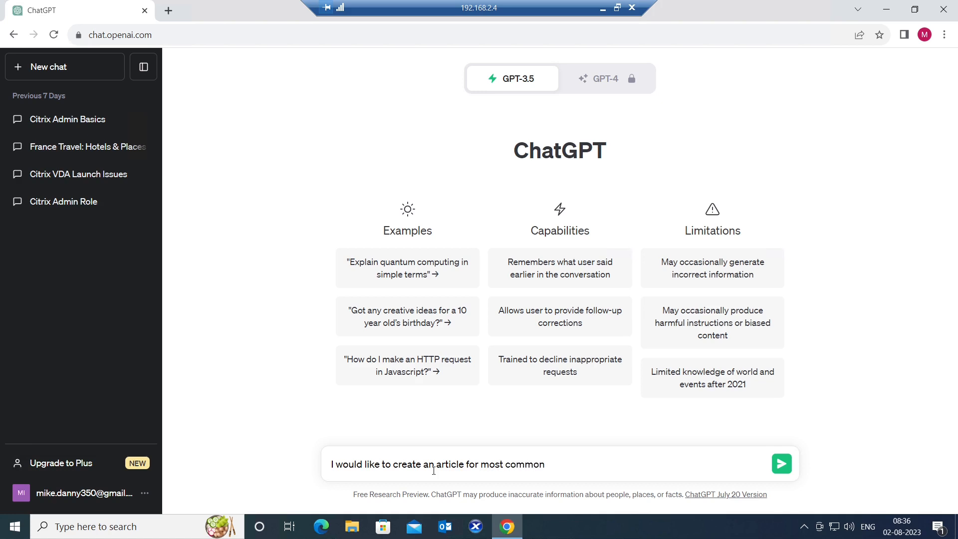
{"action": "type", "text": " C"}
{"action": "key", "text": "BackSpace"}
{"action": "key", "text": "BackSpace"}
{"action": "type", "text": "issues occuring in the "}
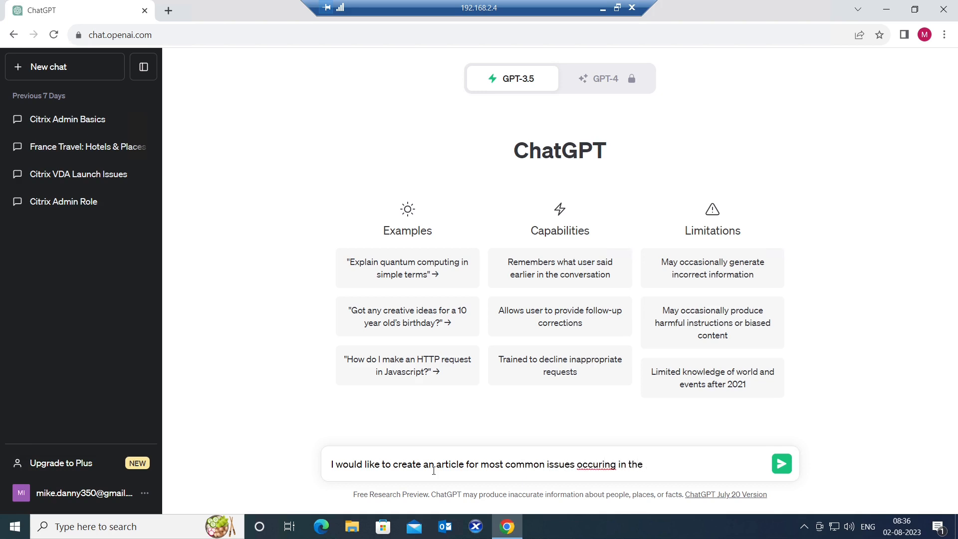
{"action": "type", "text": "Citrix environment."}
{"action": "right_click", "coordinate": [592, 466]}
{"action": "left_click", "coordinate": [642, 311]}
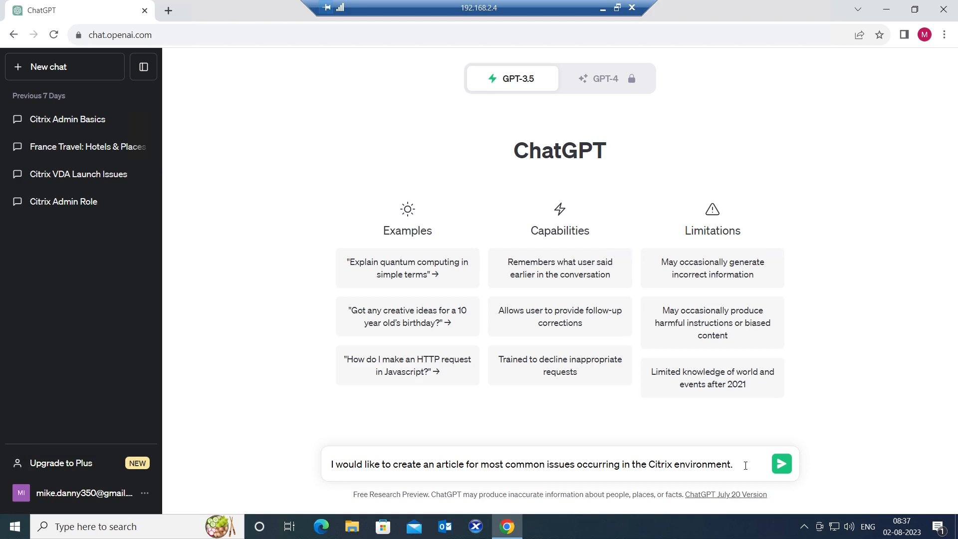
Add "Please use simple language." to the end of the prompt and submit it
{"action": "type", "text": "Please use si"}
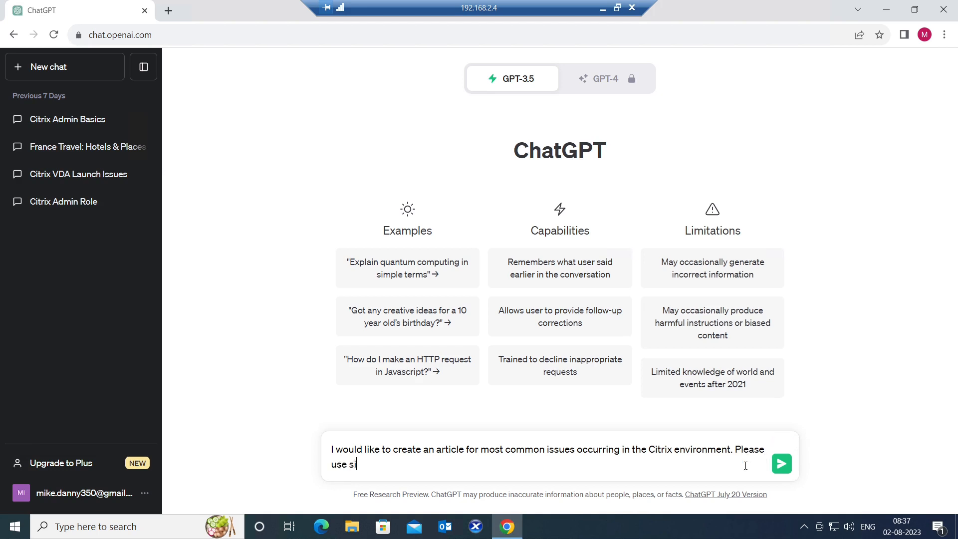
{"action": "type", "text": "mple language."}
{"action": "key", "text": "Return"}
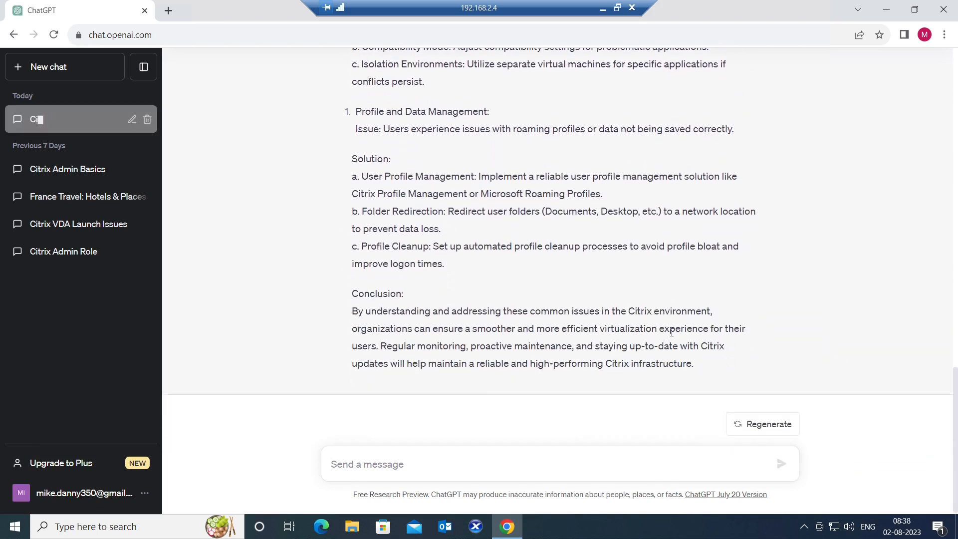
Read the generated article from its introduction to the connectivity issues, focusing on the solutions listed for slow performance
{"action": "scroll", "coordinate": [671, 332], "scroll_direction": "up", "scroll_amount": 20}
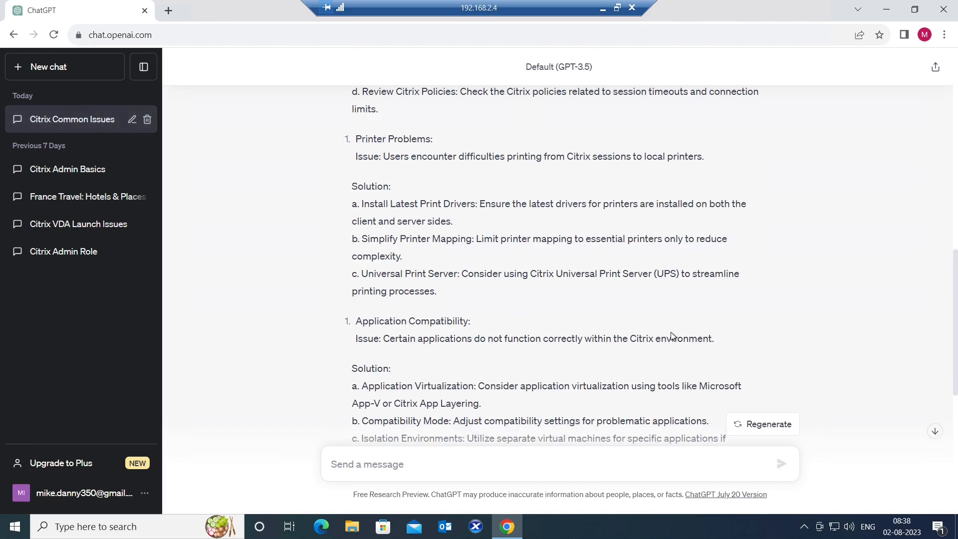
{"action": "scroll", "coordinate": [673, 336], "scroll_direction": "up", "scroll_amount": 2}
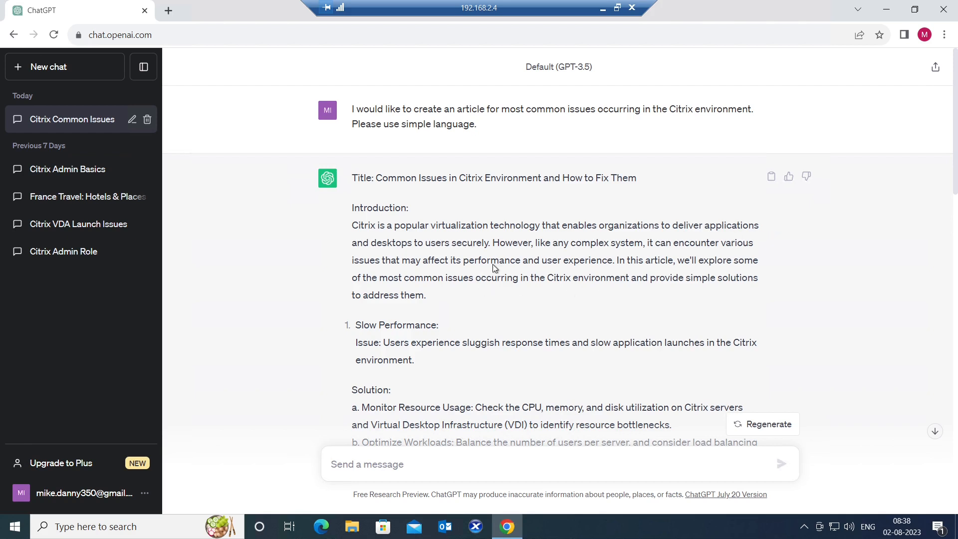
{"action": "scroll", "coordinate": [542, 261], "scroll_direction": "down", "scroll_amount": 1}
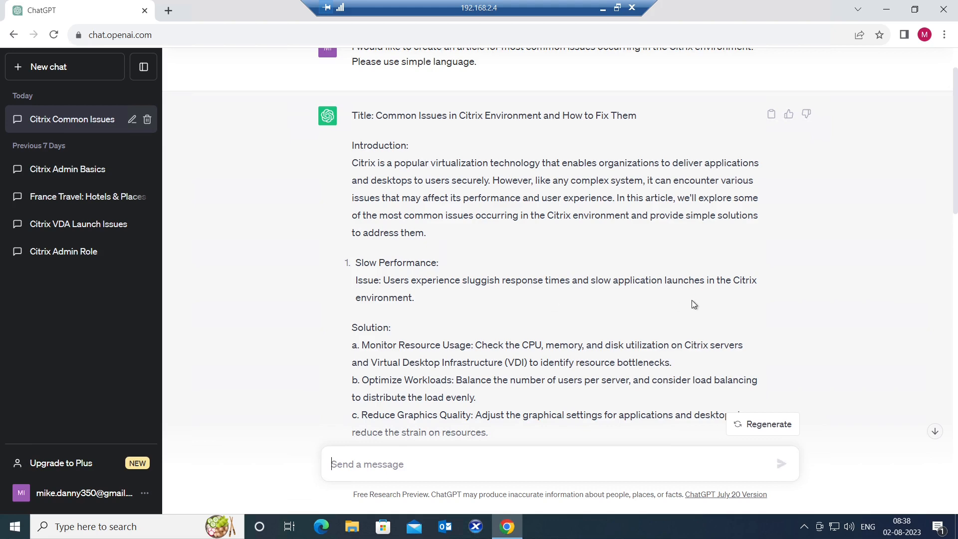
{"action": "scroll", "coordinate": [692, 302], "scroll_direction": "down", "scroll_amount": 2}
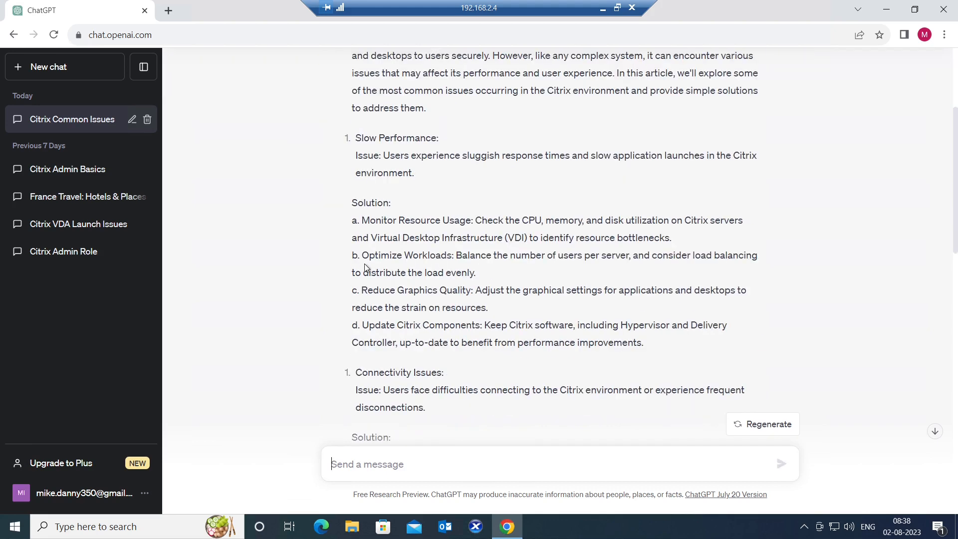
{"action": "left_click_drag", "start_coordinate": [357, 226], "coordinate": [676, 352]}
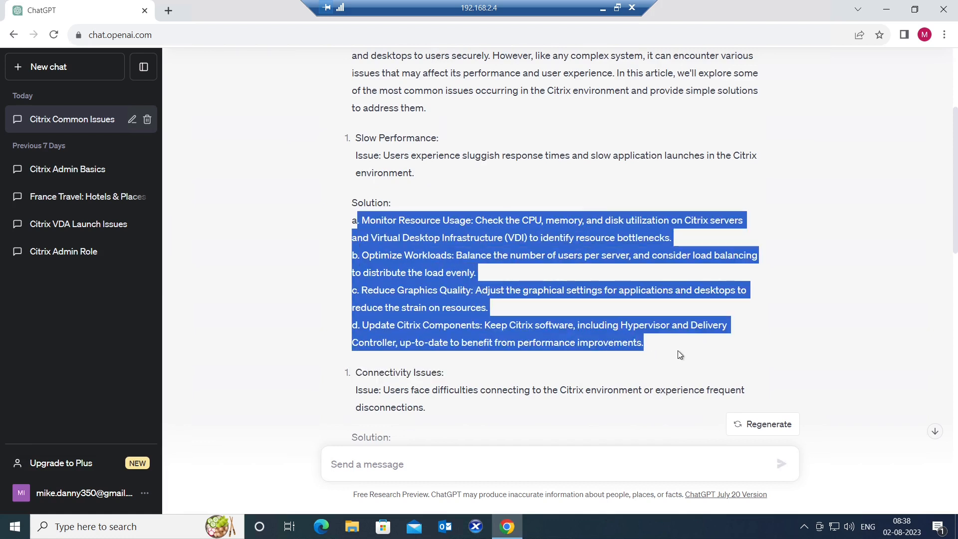
{"action": "left_click", "coordinate": [547, 281]}
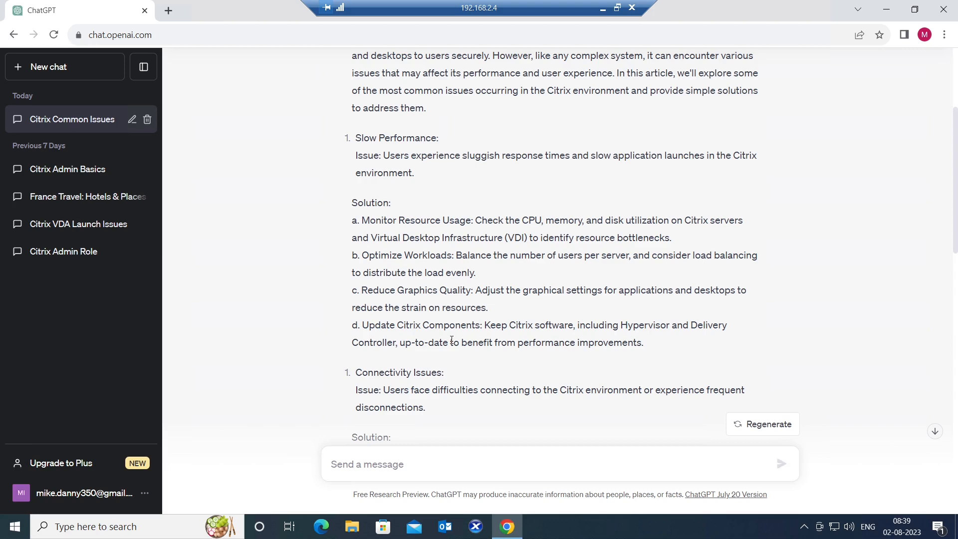
{"action": "scroll", "coordinate": [451, 340], "scroll_direction": "down", "scroll_amount": 3}
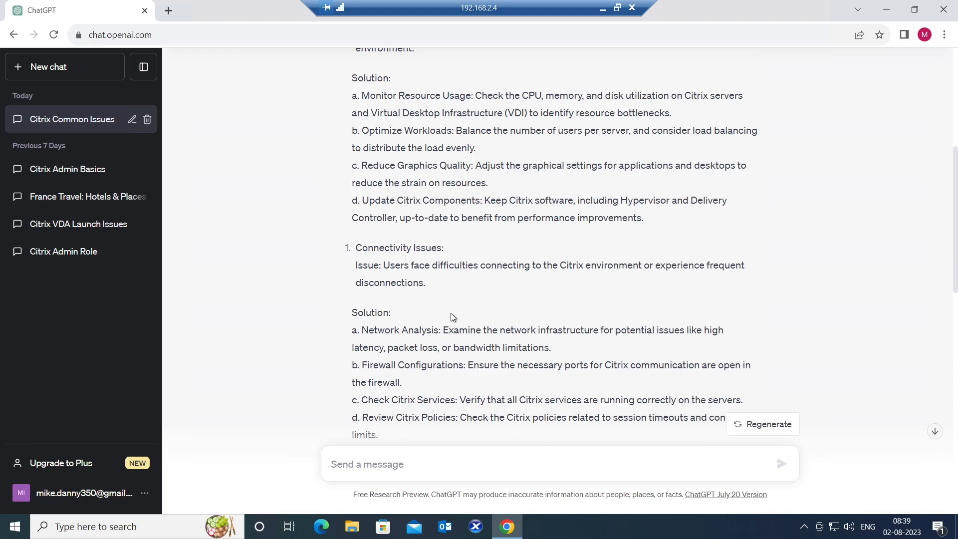
Compare the submitted prompt with the generated article, reviewing the text from its title through the application compatibility section
{"action": "scroll", "coordinate": [451, 313], "scroll_direction": "up", "scroll_amount": 7}
{"action": "left_click_drag", "start_coordinate": [354, 108], "coordinate": [507, 144]}
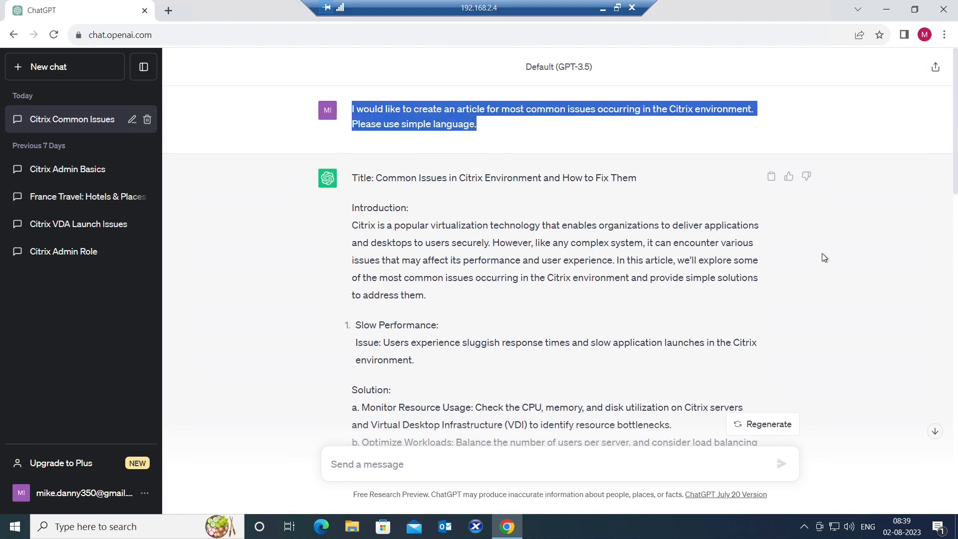
{"action": "left_click", "coordinate": [889, 283]}
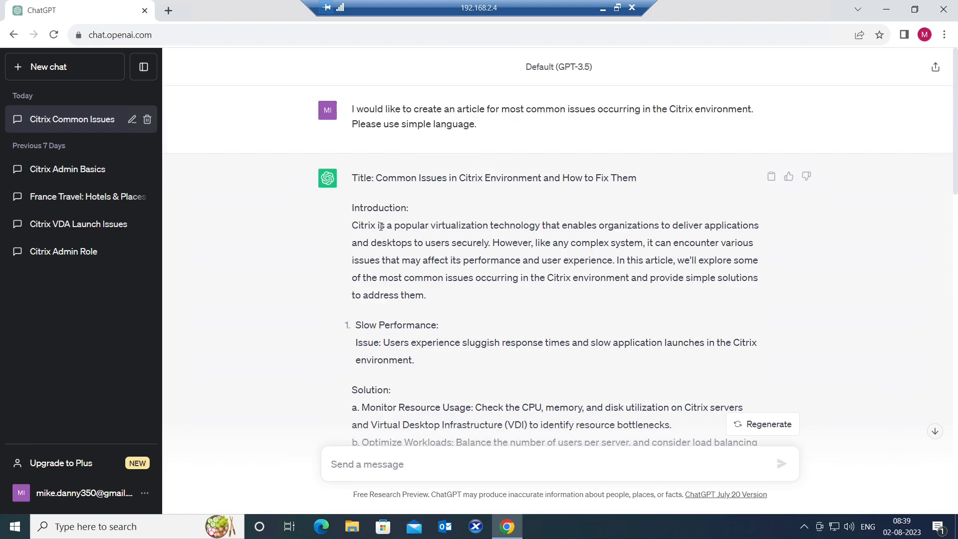
{"action": "scroll", "coordinate": [381, 226], "scroll_direction": "down", "scroll_amount": 5}
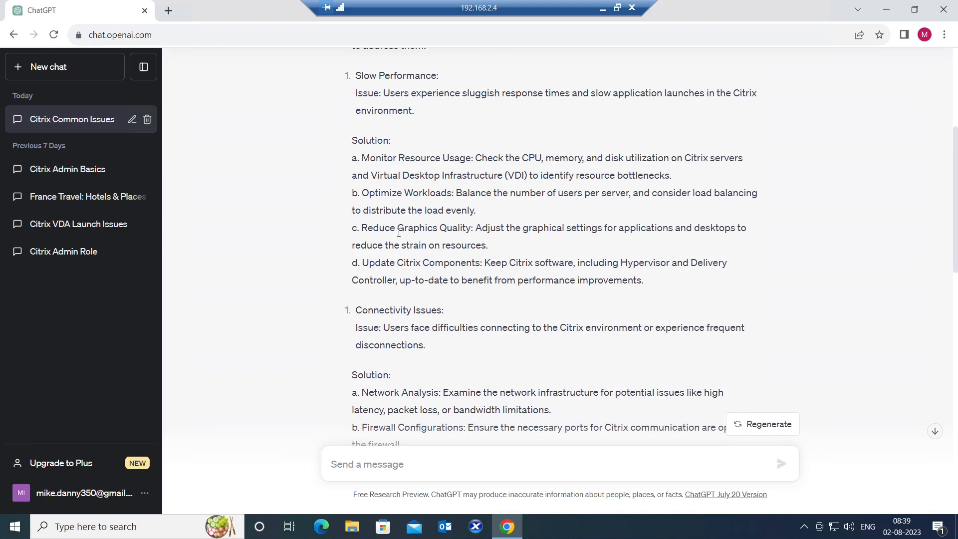
{"action": "scroll", "coordinate": [479, 240], "scroll_direction": "up", "scroll_amount": 5}
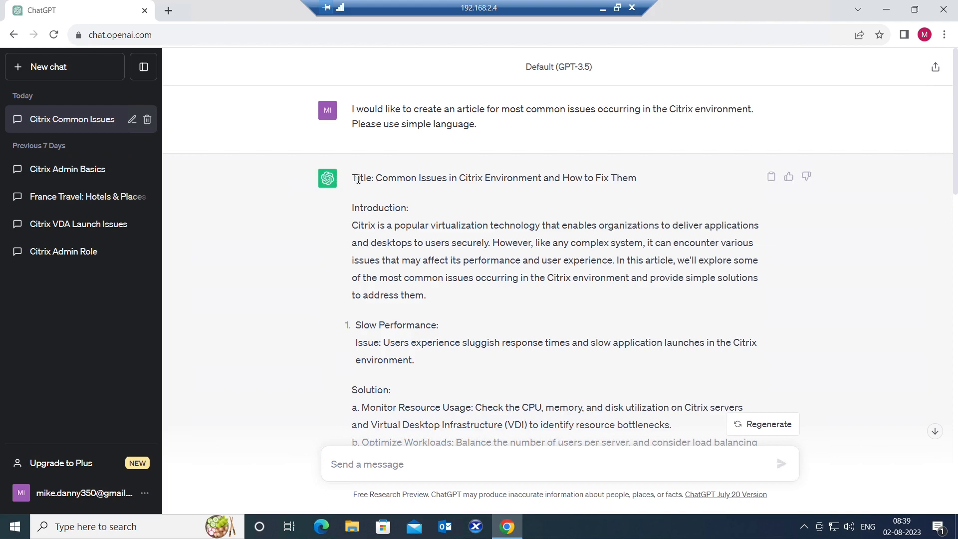
{"action": "left_click_drag", "start_coordinate": [358, 180], "coordinate": [553, 403]}
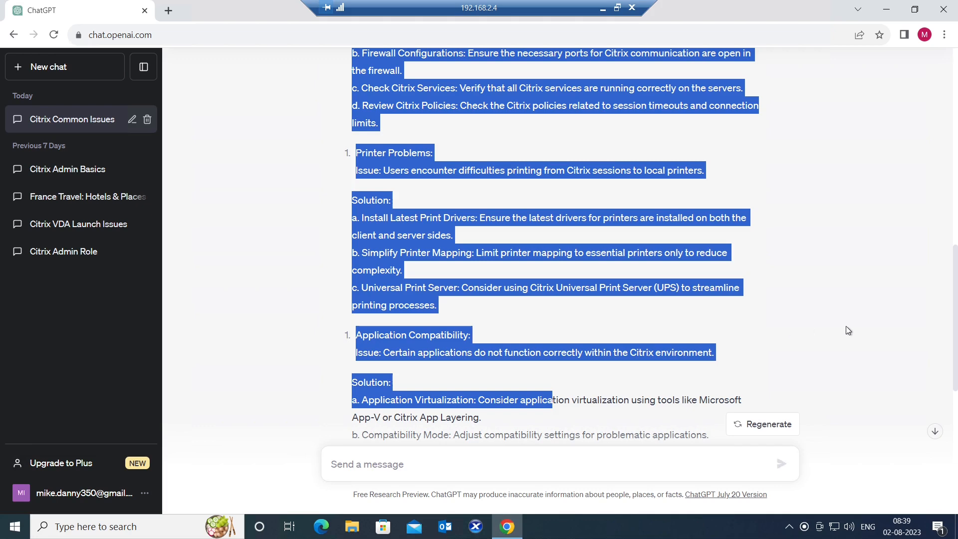
{"action": "scroll", "coordinate": [865, 345], "scroll_direction": "up", "scroll_amount": 5}
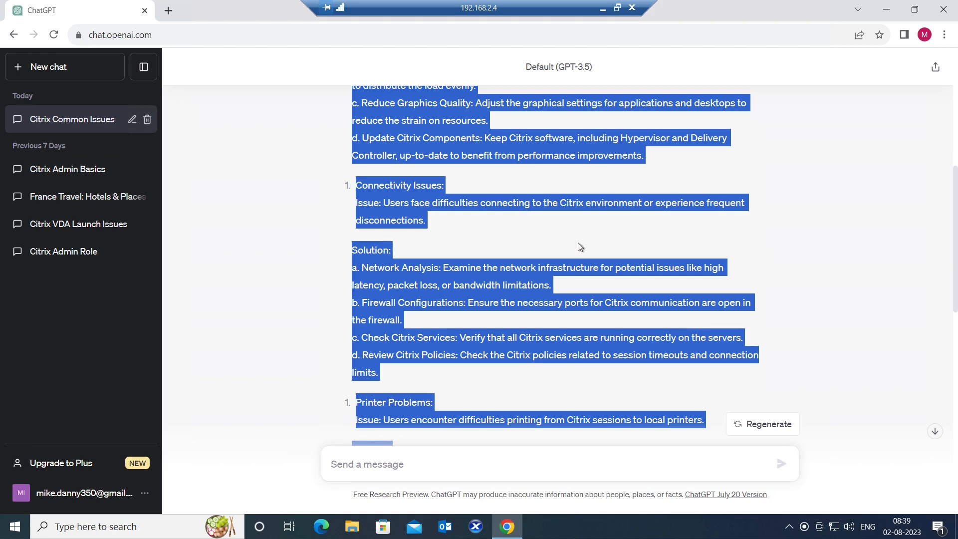
{"action": "left_click", "coordinate": [779, 293]}
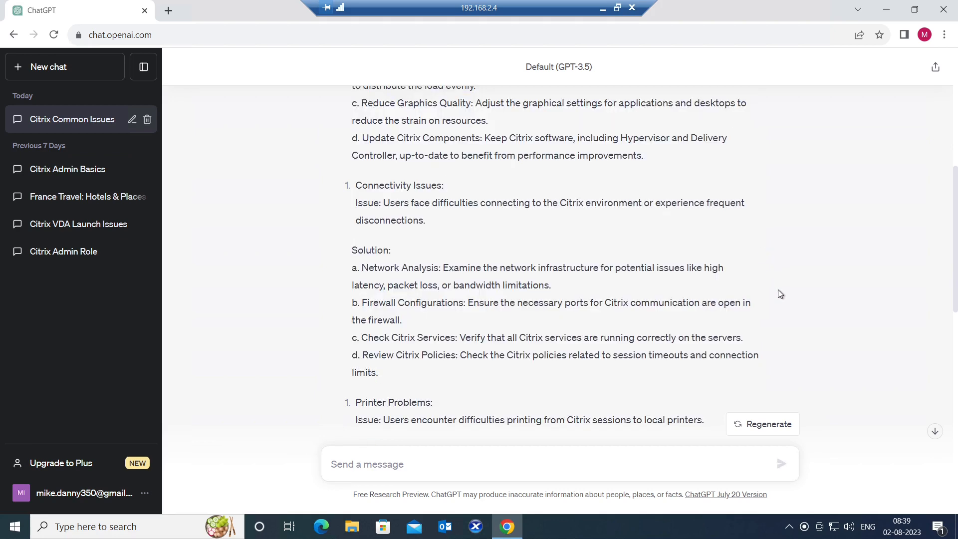
{"action": "scroll", "coordinate": [777, 294], "scroll_direction": "up", "scroll_amount": 7}
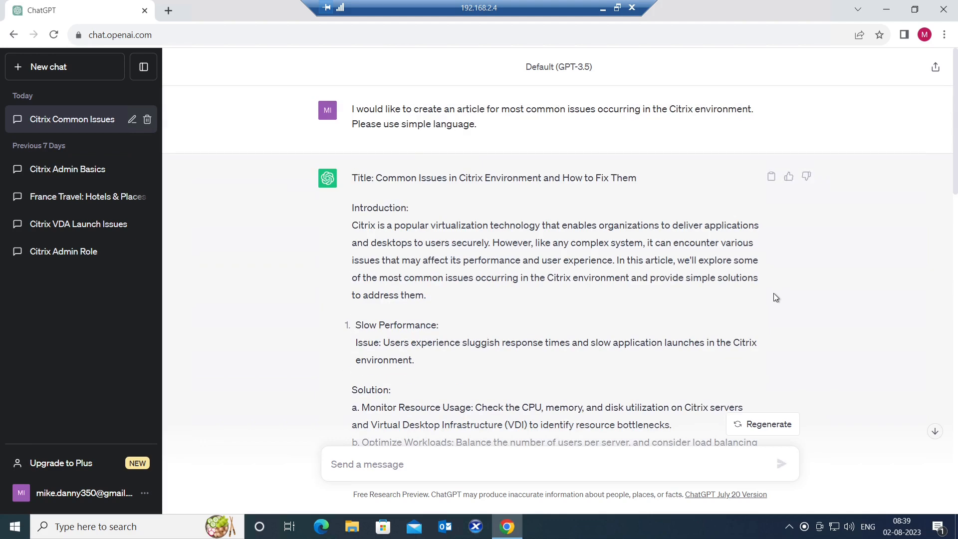